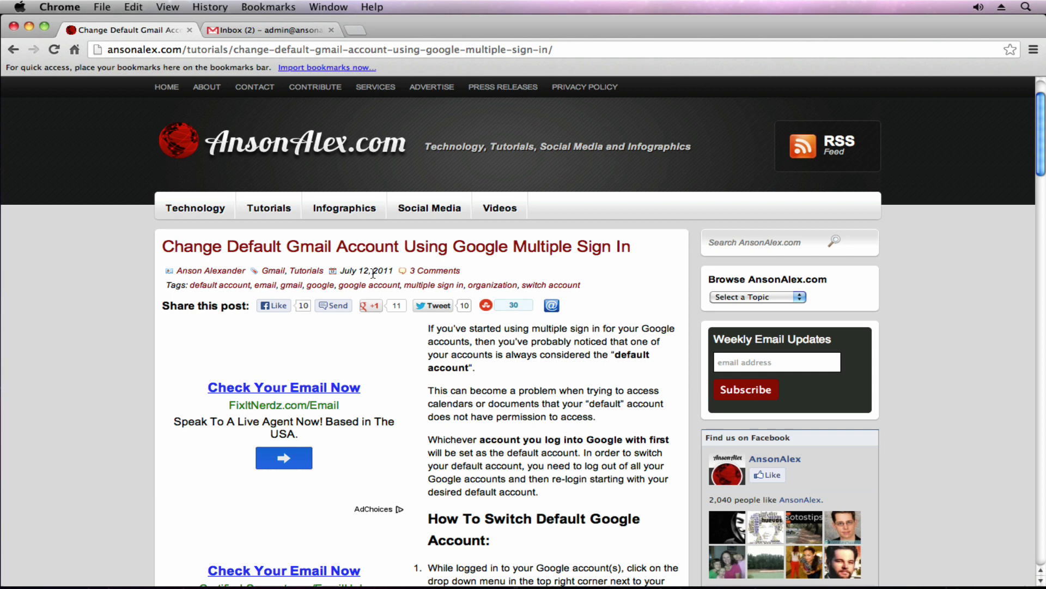
Show the Gmail inbox and its account list, where the personal gmail.com account is default
{"action": "left_click", "coordinate": [291, 33]}
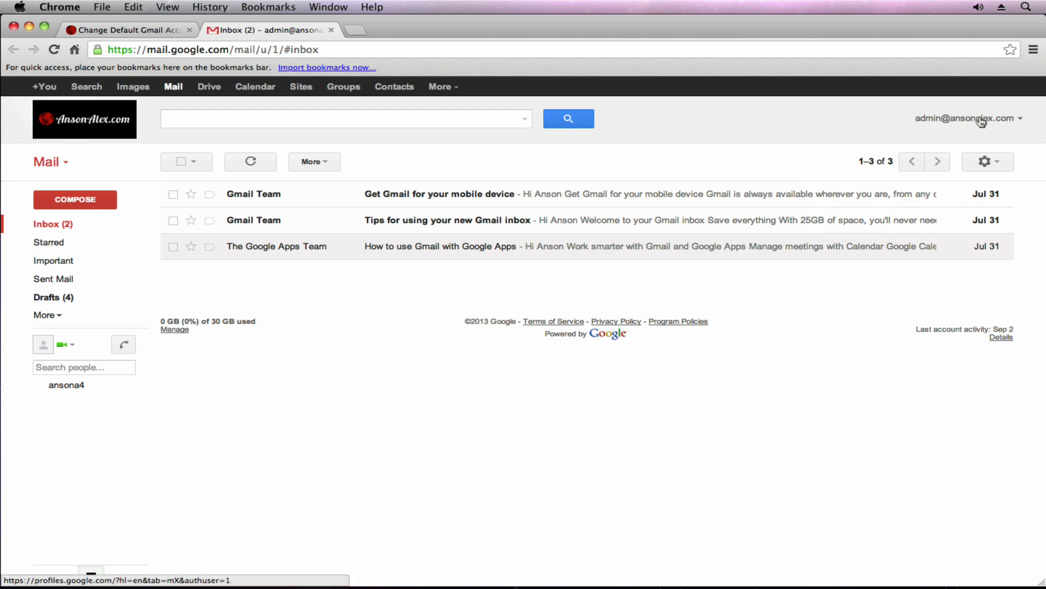
{"action": "left_click", "coordinate": [1021, 120]}
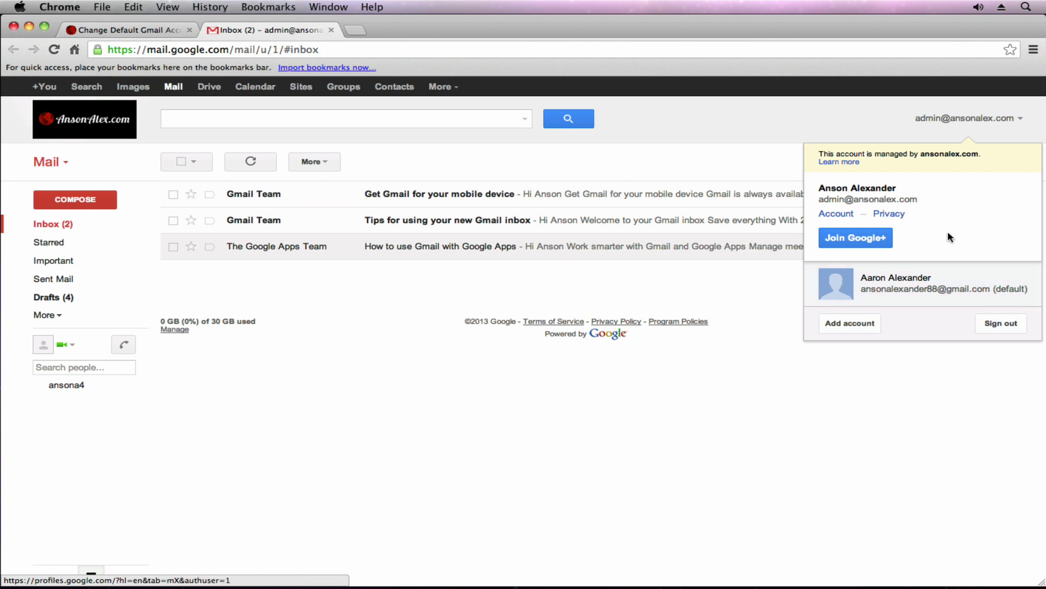
{"action": "left_click", "coordinate": [1008, 329]}
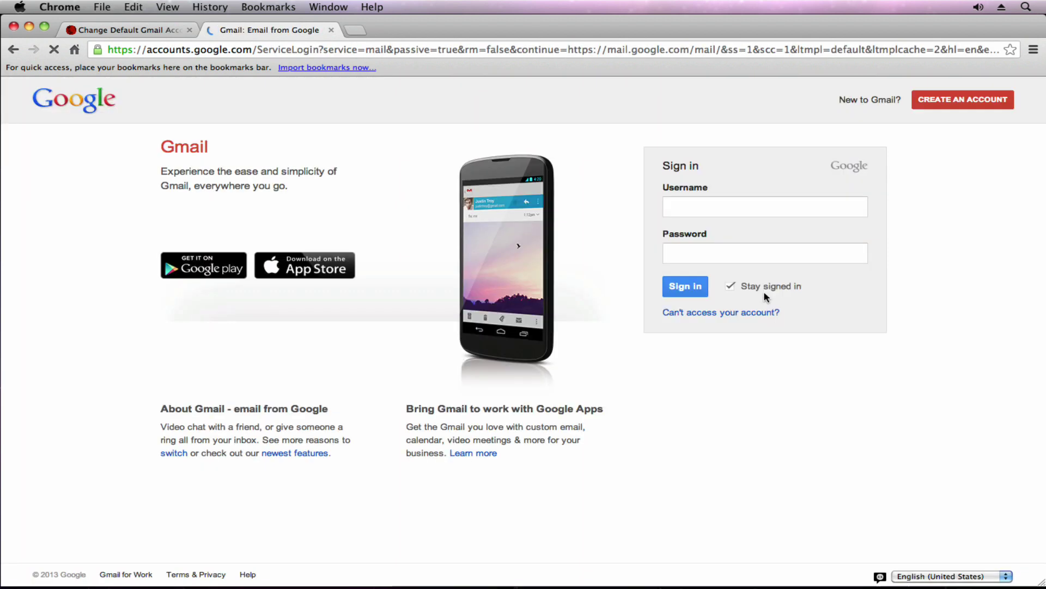
{"action": "type", "text": "admin"}
{"action": "key", "text": "Down"}
{"action": "key", "text": "Return"}
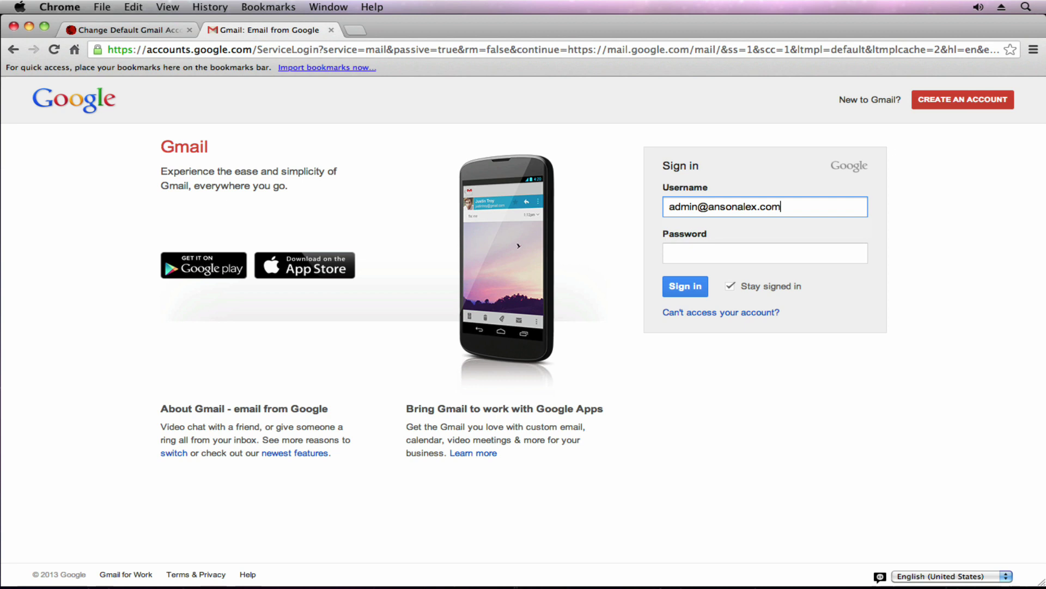
{"action": "key", "text": "Tab"}
{"action": "type", "text": "••••"}
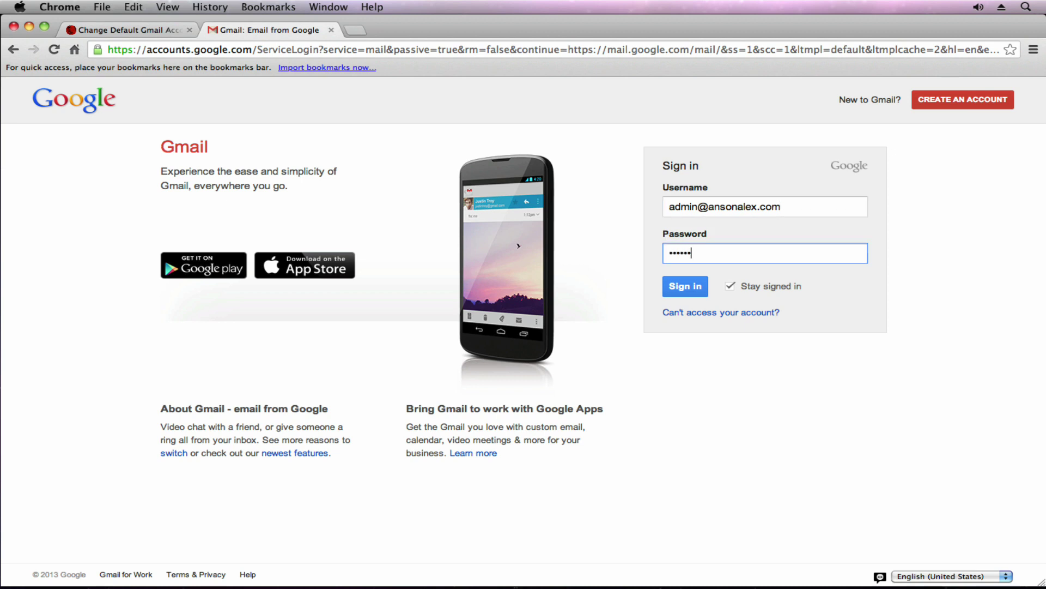
{"action": "type", "text": "•"}
{"action": "key", "text": "Return"}
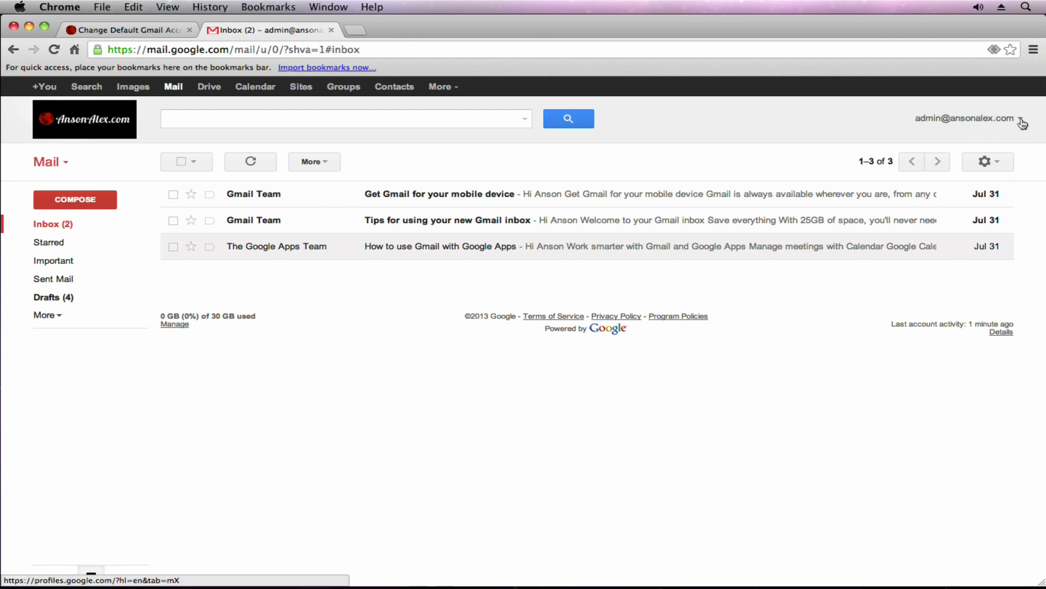
Add the personal gmail.com account as a second sign-in, opening its inbox at /u/1
{"action": "left_click", "coordinate": [957, 120]}
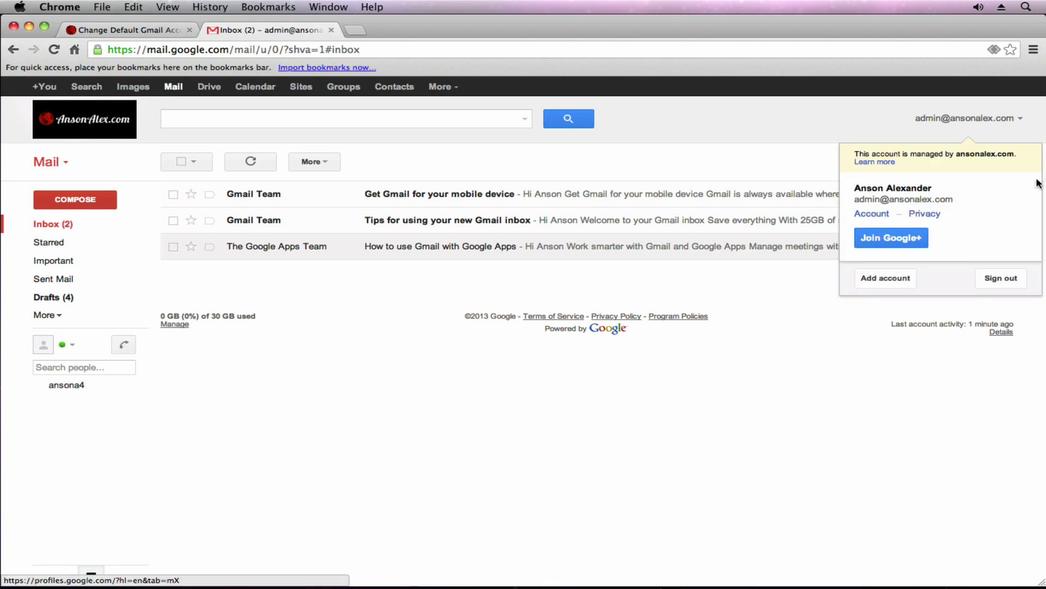
{"action": "left_click", "coordinate": [885, 279]}
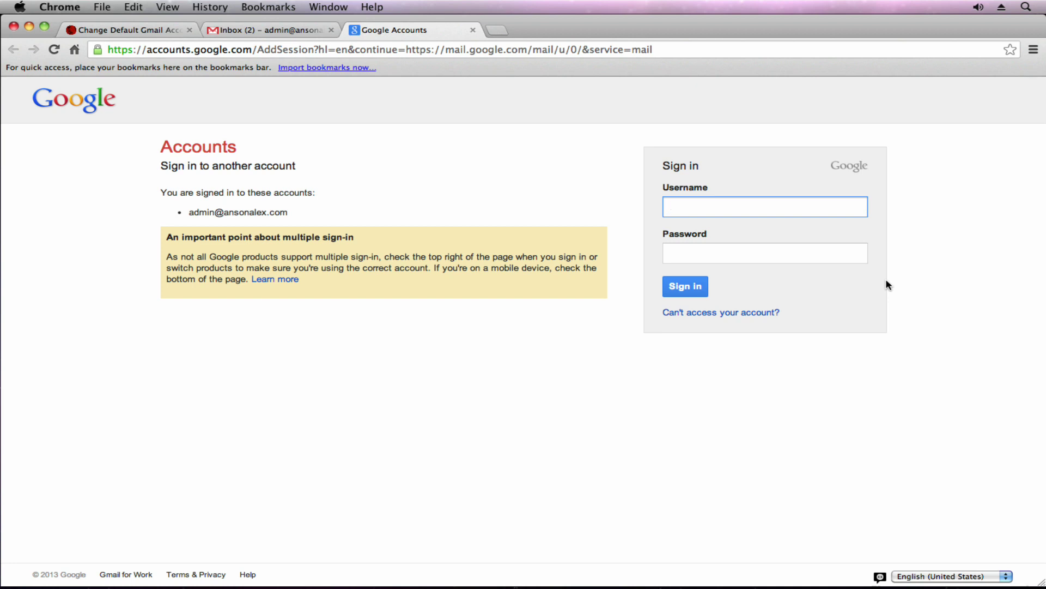
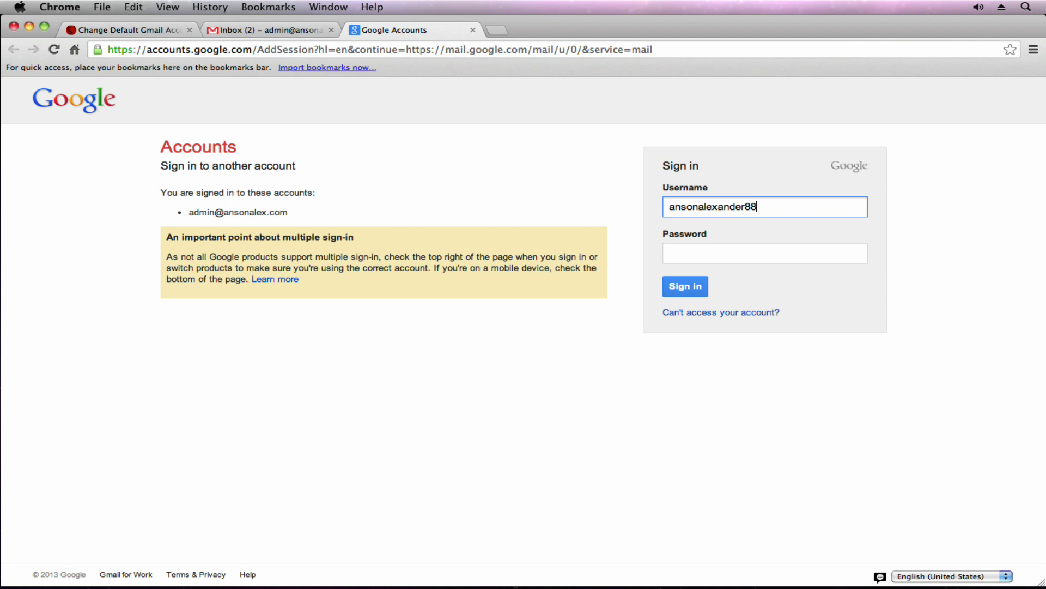
{"action": "key", "text": "Tab"}
{"action": "type", "text": "•••••"}
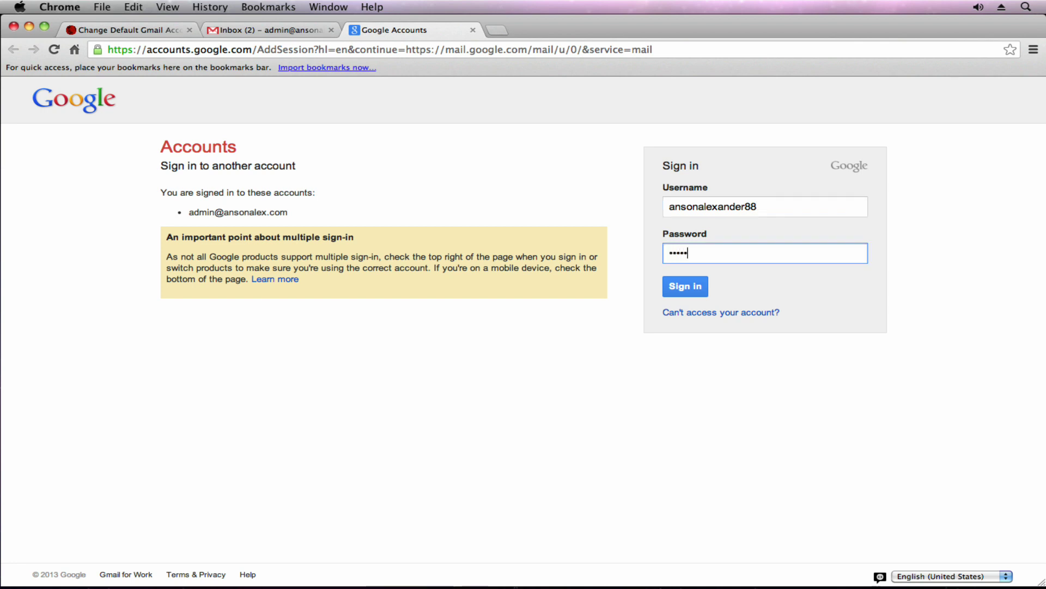
{"action": "type", "text": "•••••••••"}
{"action": "key", "text": "Return"}
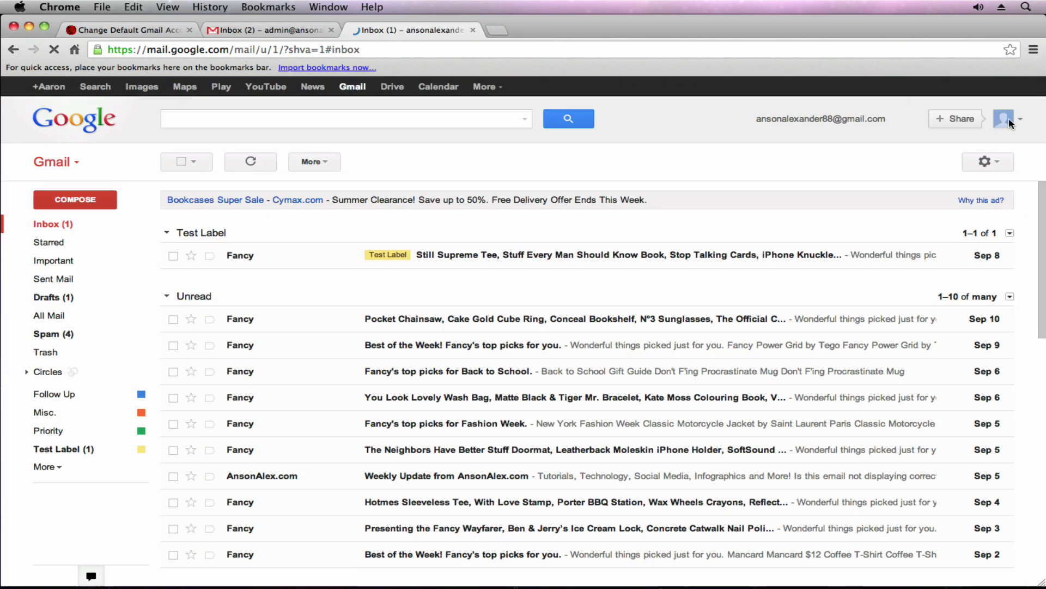
{"action": "left_click", "coordinate": [1023, 122]}
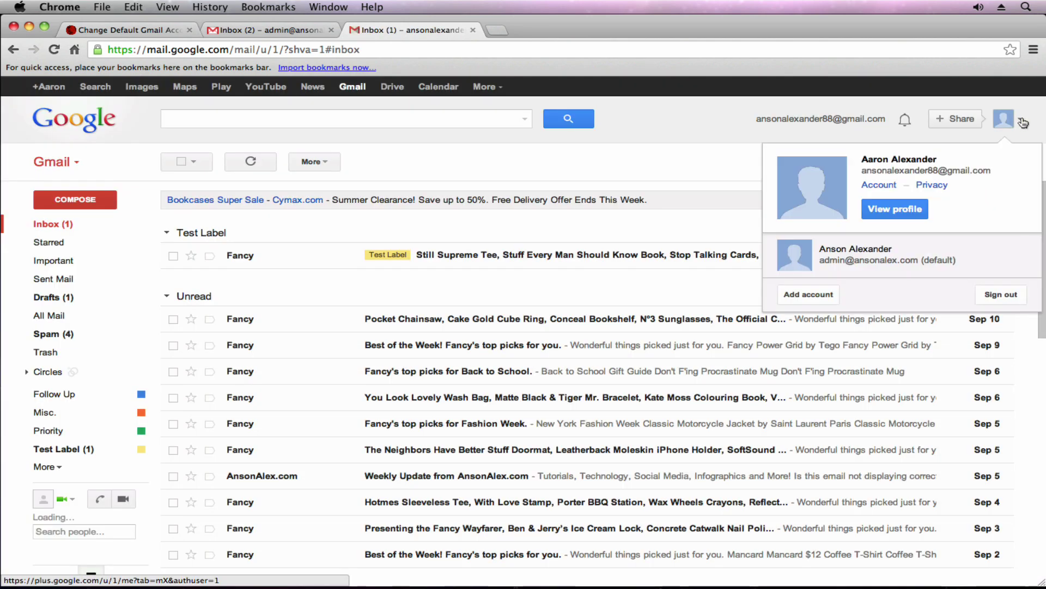